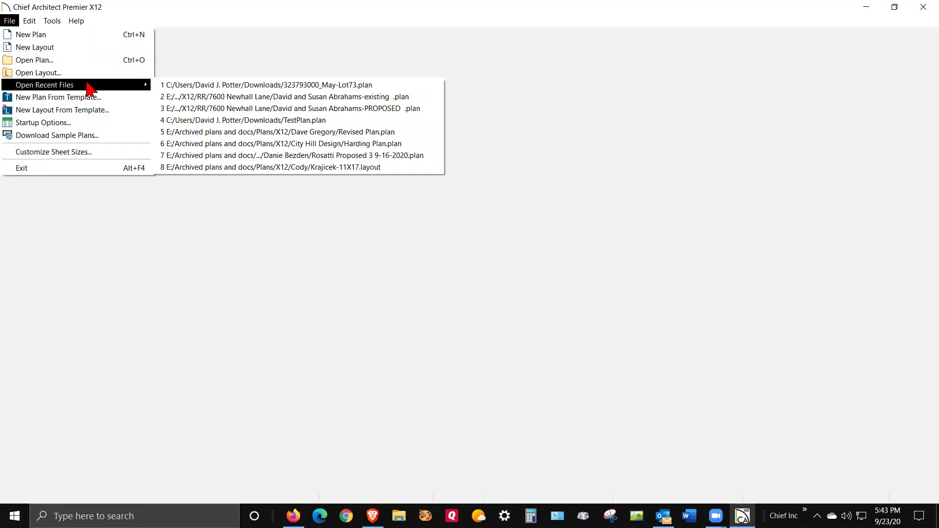
Open the recent plan 323793000_May-Lot73.plan and hide the reference grid in the plan view
left_click(253, 87)
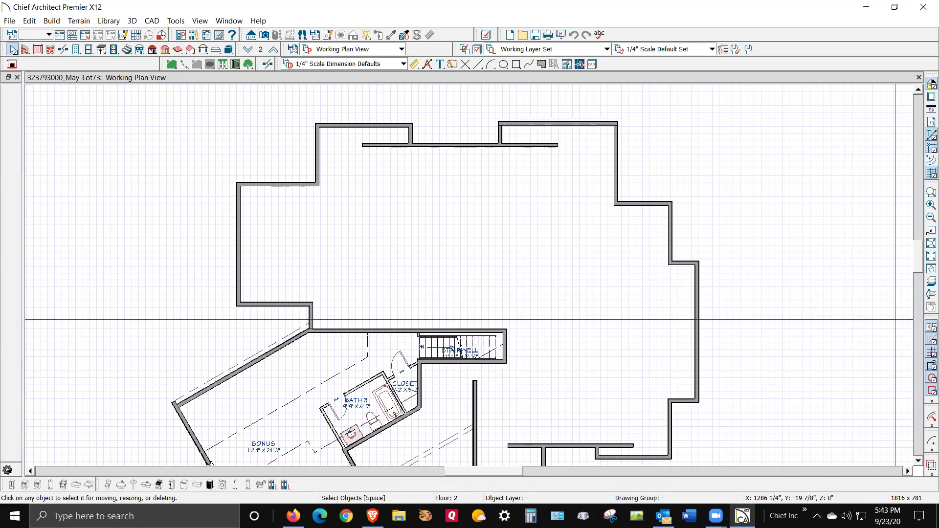
left_click(931, 352)
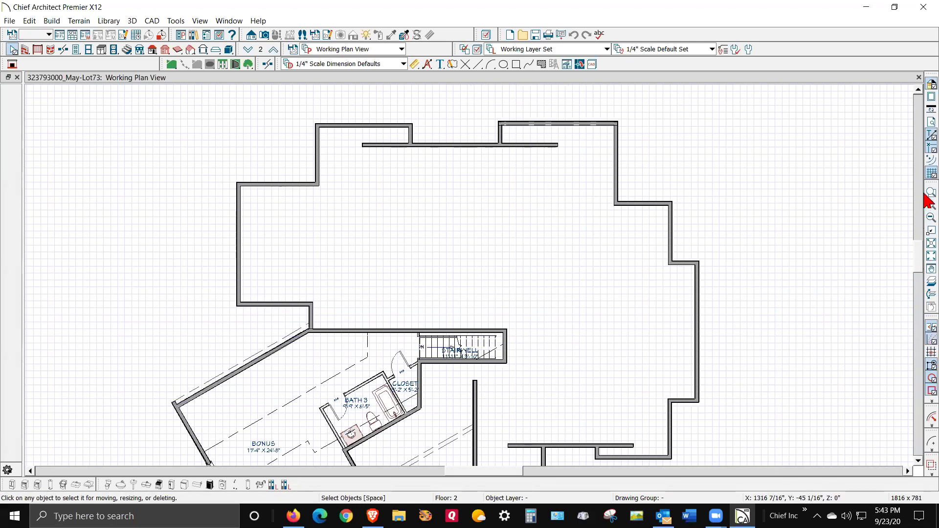
left_click(931, 174)
scroll(656, 151, "down", 2)
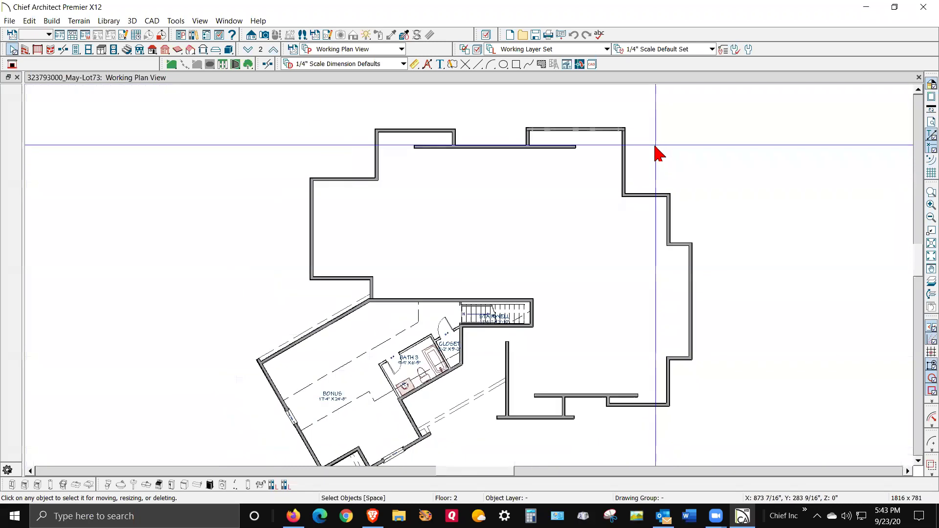
Go down to floor 1 and set the default roof pitch to 8 in 12 in the Build Roof settings
left_click(248, 49)
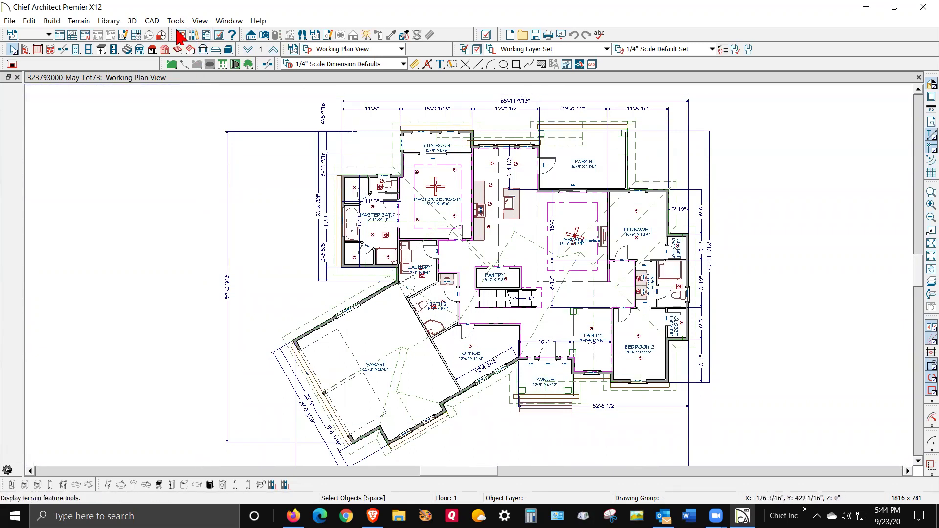
left_click(153, 49)
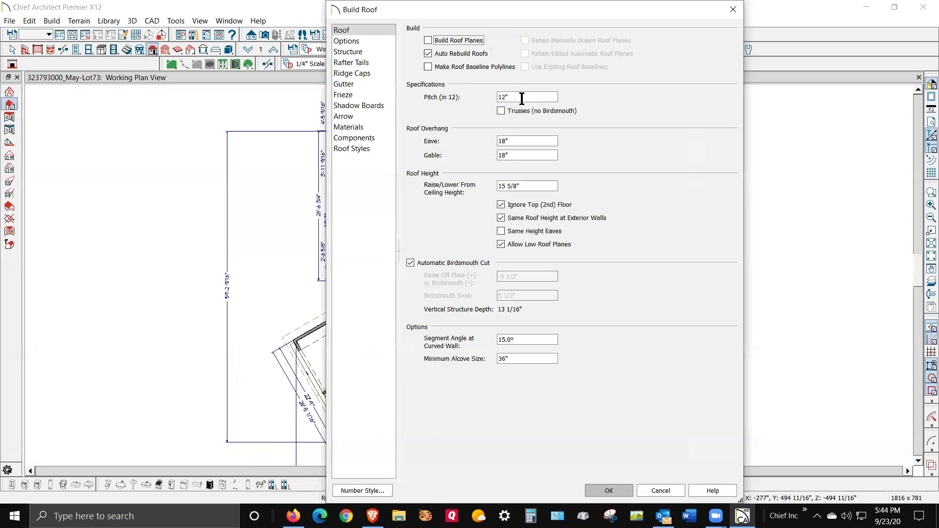
left_click_drag(518, 97, 460, 97)
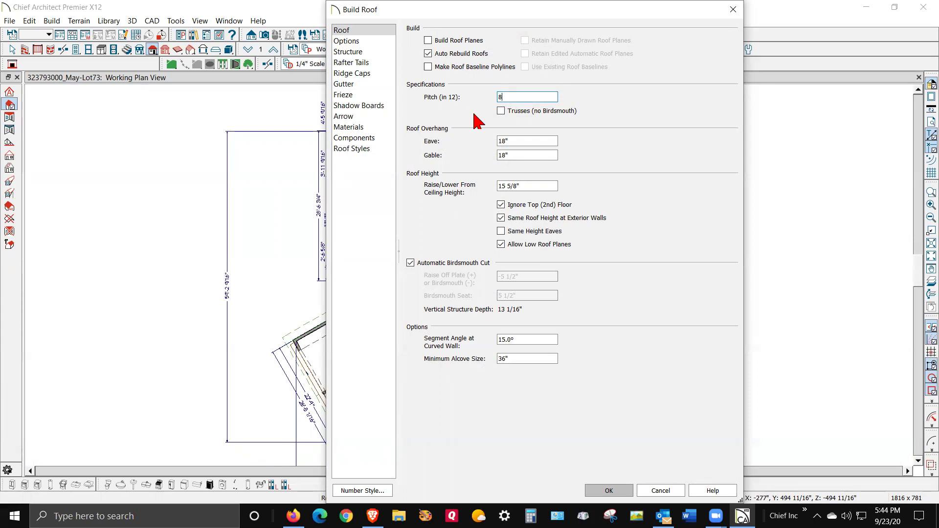
left_click(607, 490)
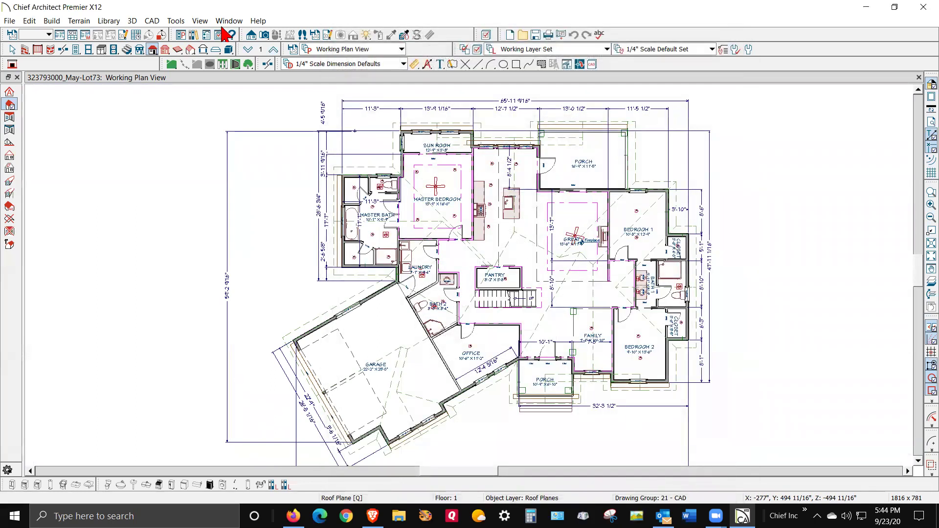
Create a perspective full overview of the house and examine the main roof plane up close
left_click(264, 34)
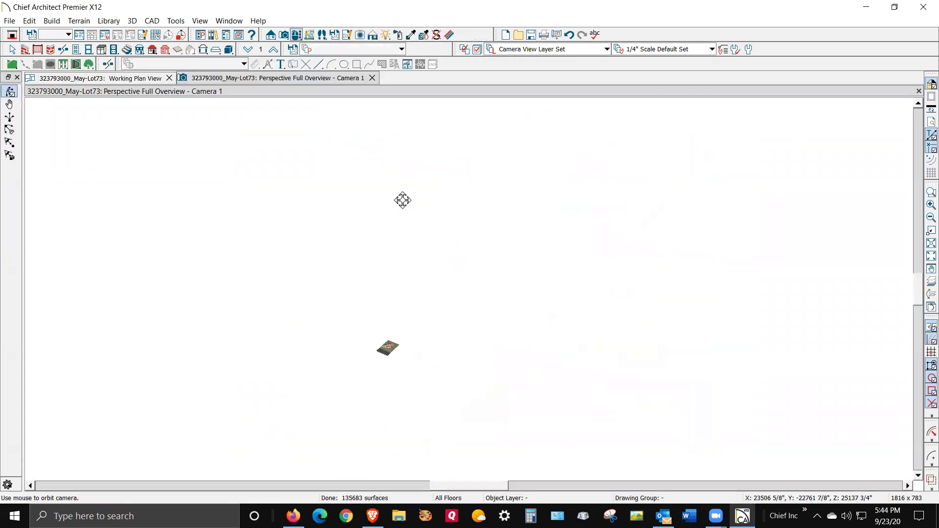
left_click_drag(381, 367, 391, 349)
scroll(386, 347, "up", 5)
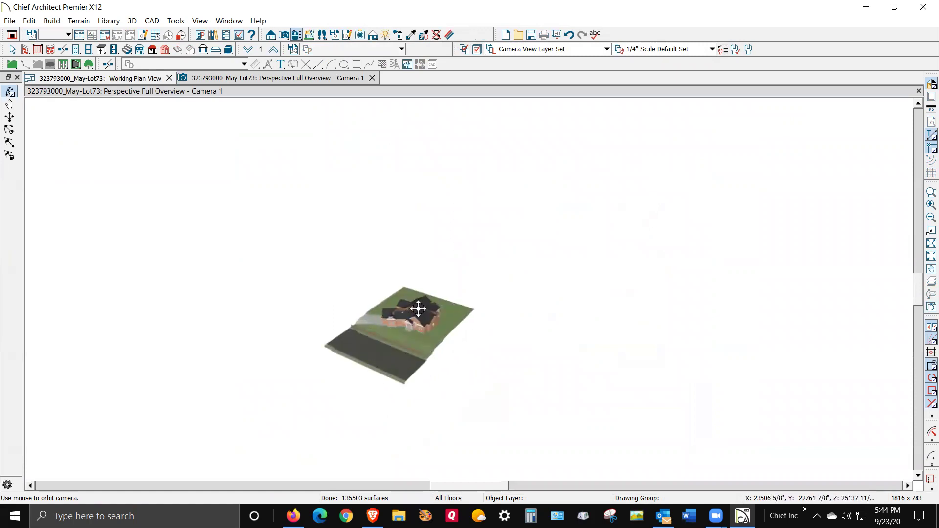
scroll(410, 319, "up", 6)
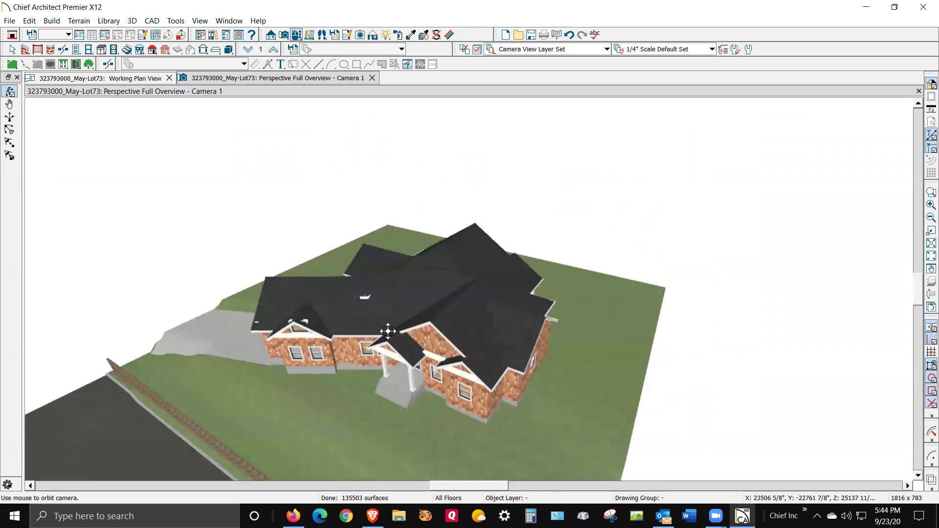
key("space")
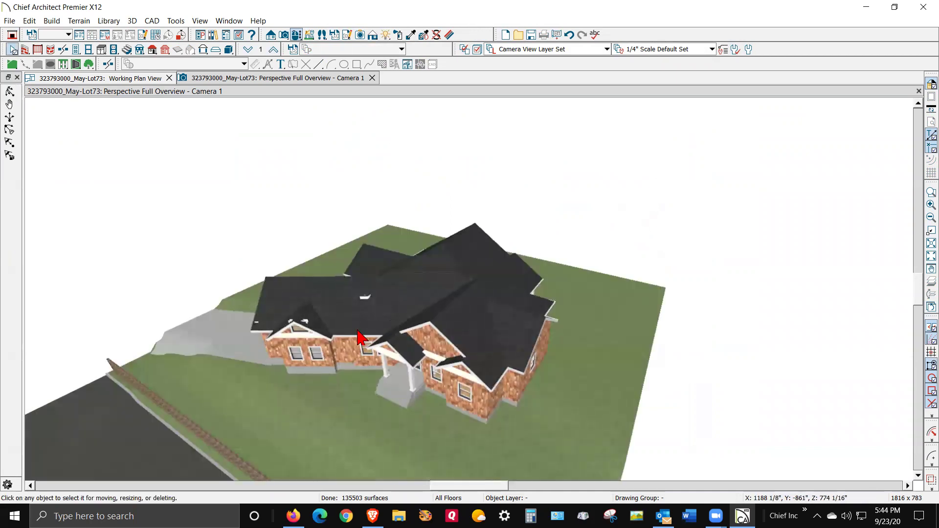
left_click(367, 302)
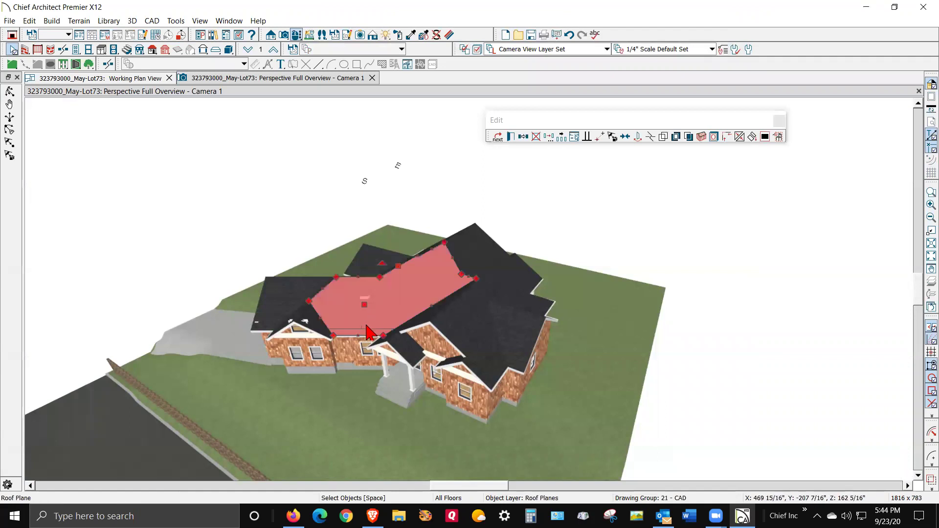
left_click(264, 184)
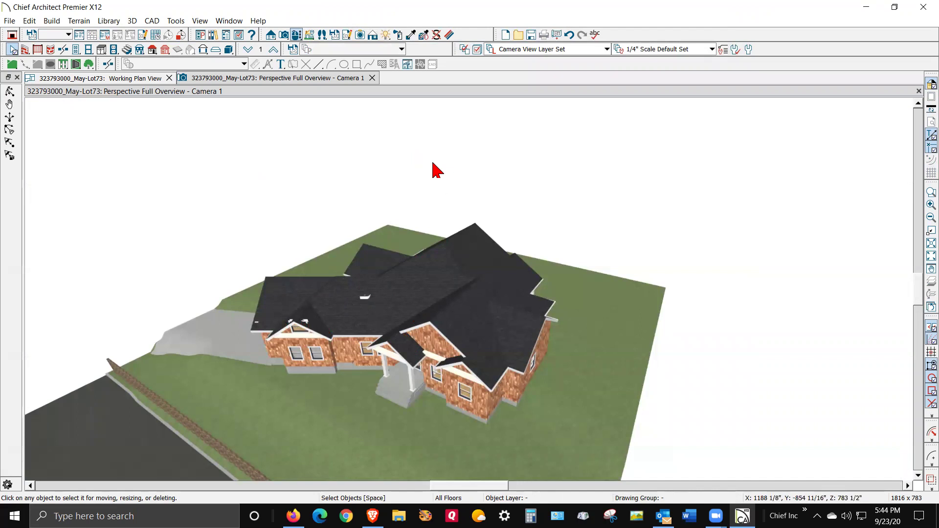
Tile the perspective overview and the working plan view side by side, and make the plan view ready for selecting objects
key("shift+v")
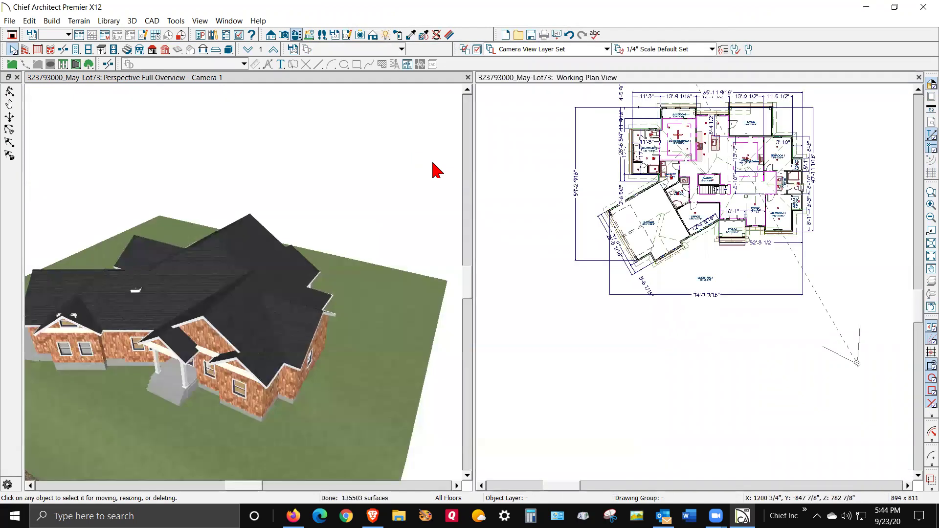
left_click(596, 377)
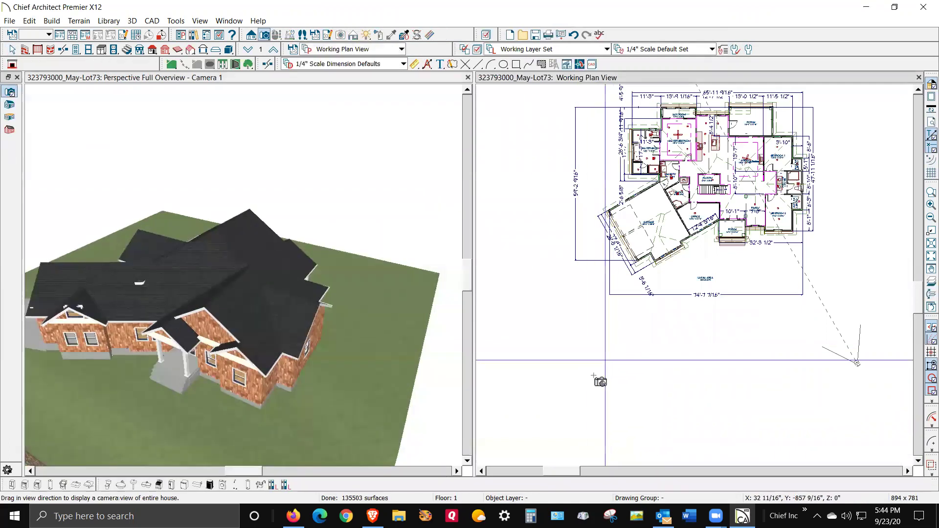
scroll(597, 377, "down", 1)
scroll(711, 184, "up", 3)
key("Escape")
Set the roof pitch of the two exterior side walls at the front of Bedroom 2 to 11 in 12
scroll(698, 262, "up", 5)
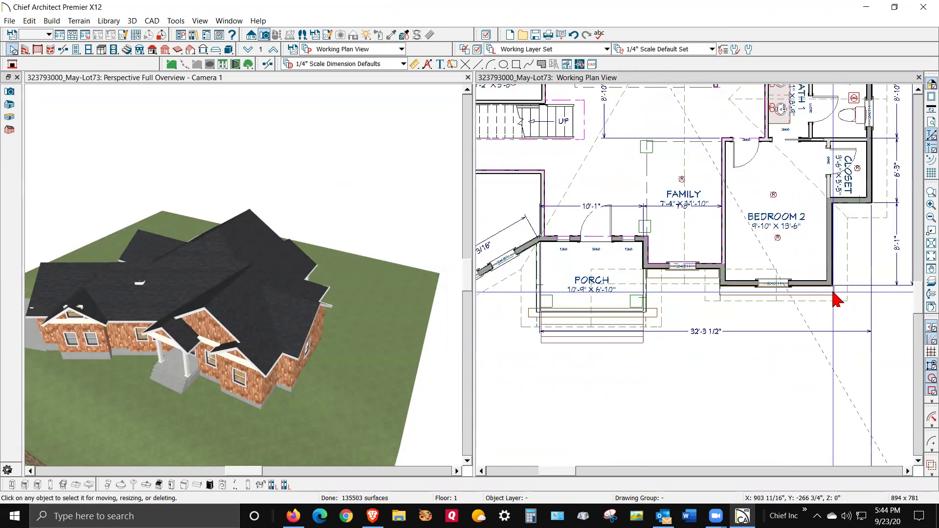
scroll(836, 300, "up", 1)
left_click(834, 283)
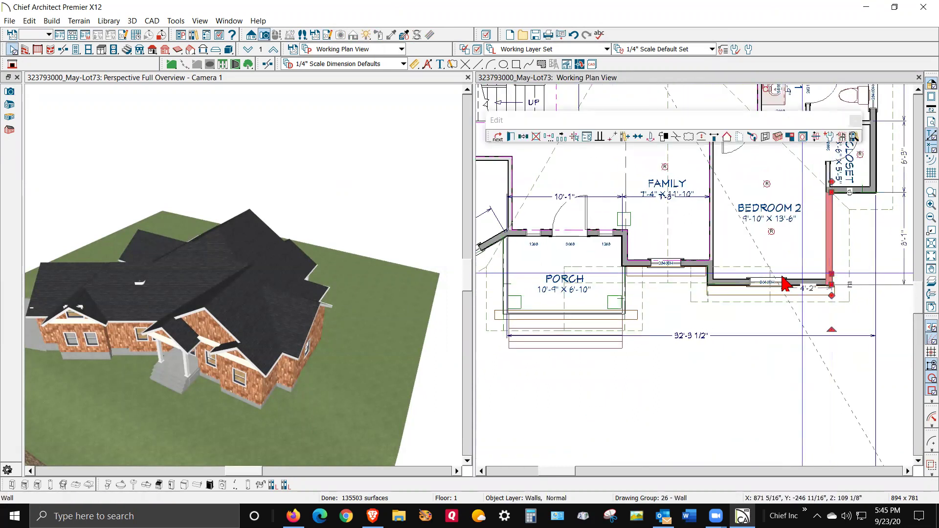
left_click(710, 274, "shift")
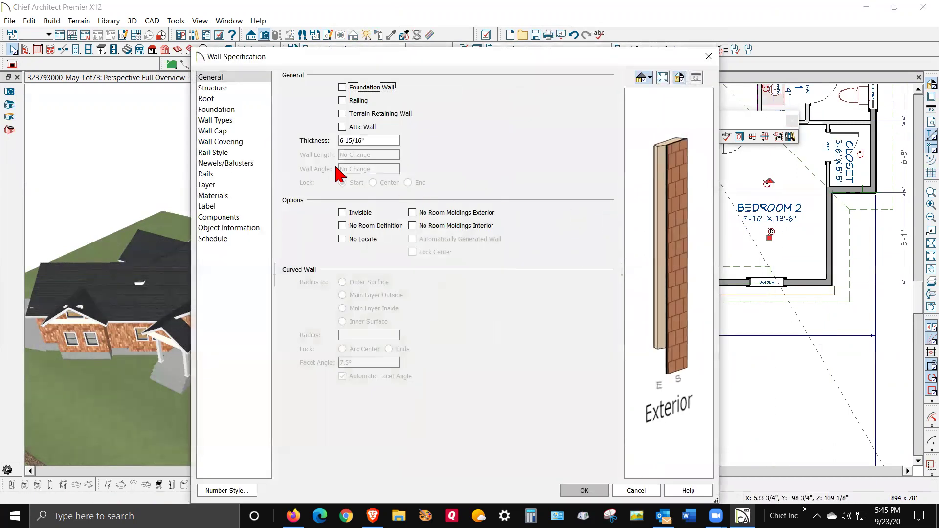
left_click(210, 100)
double_click(380, 206)
type("11")
left_click(584, 490)
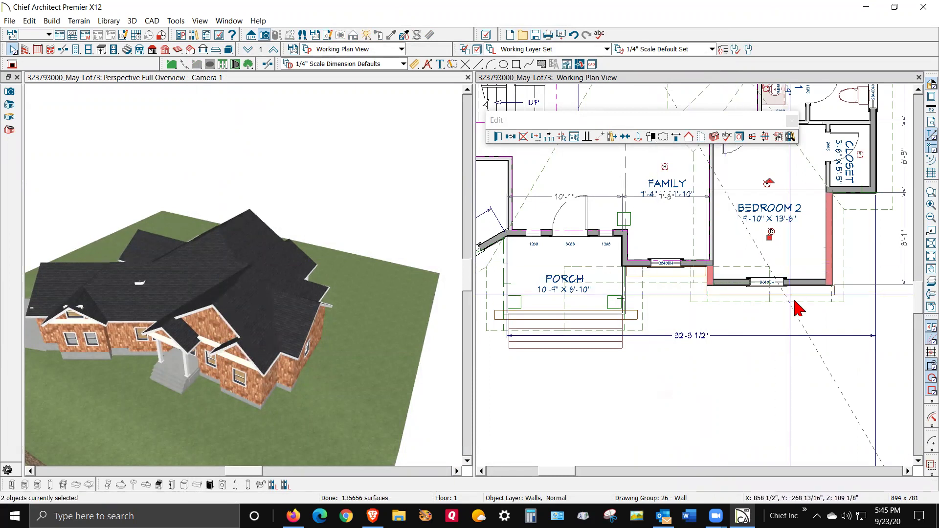
Set the roof pitch of the two side railings of the front porch to 11 in 12
scroll(802, 301, "down", 1)
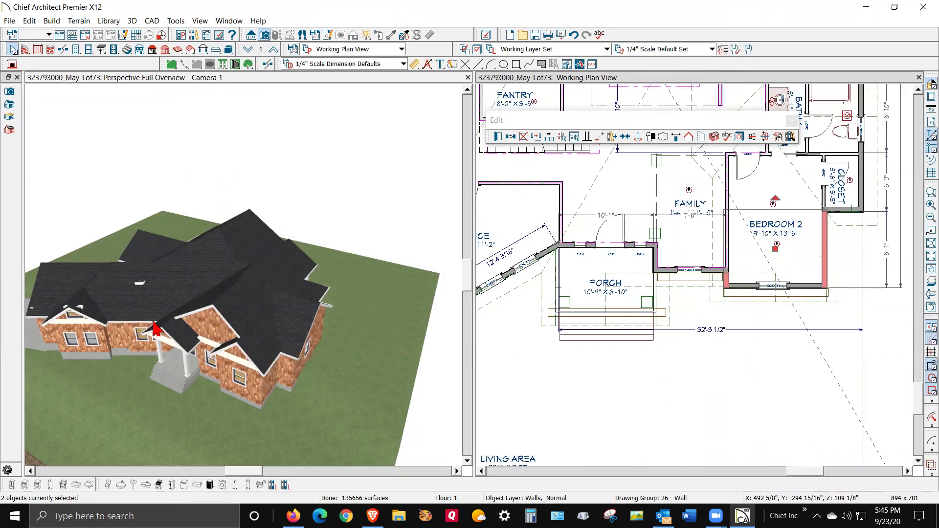
left_click(557, 284)
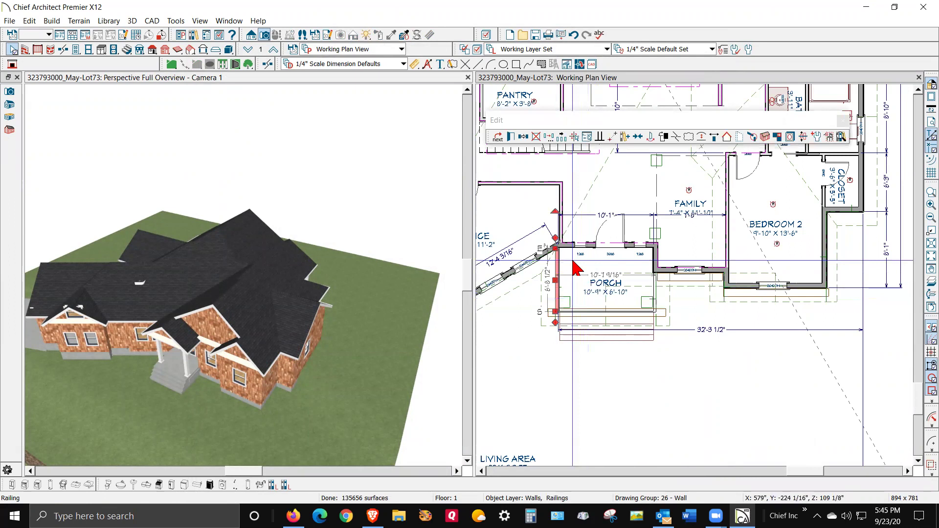
left_click(511, 140)
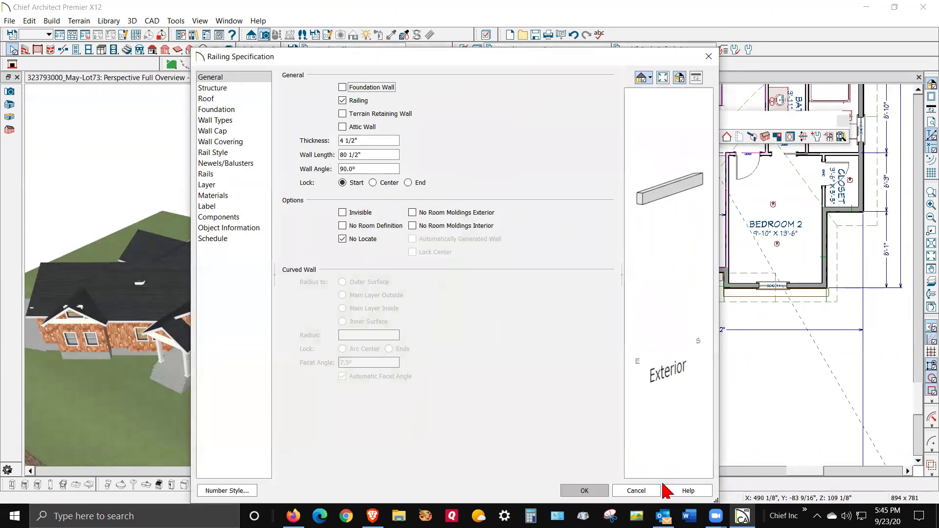
left_click(636, 490)
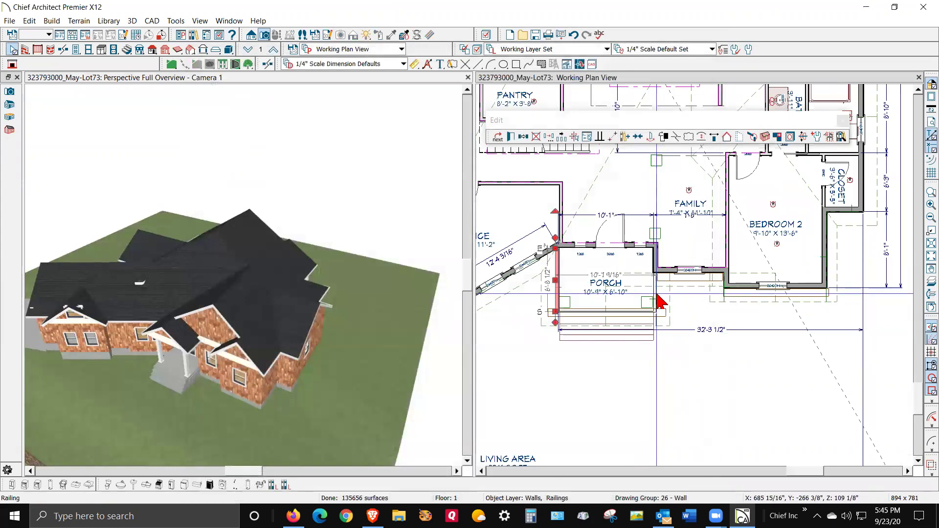
left_click(656, 300)
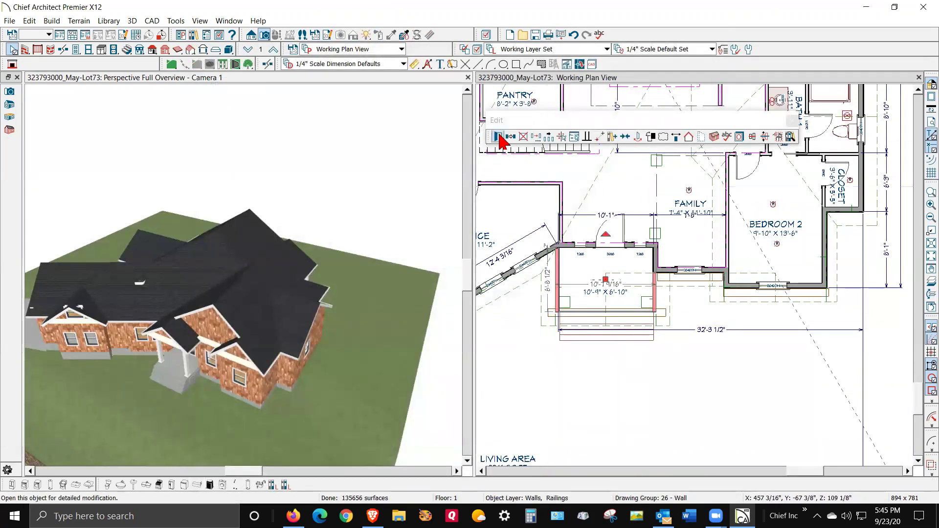
double_click(536, 254)
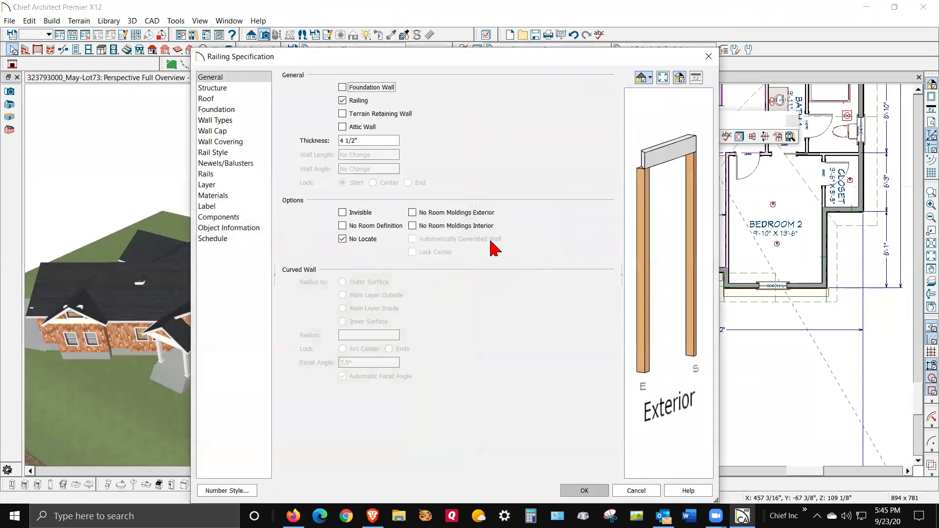
left_click(215, 100)
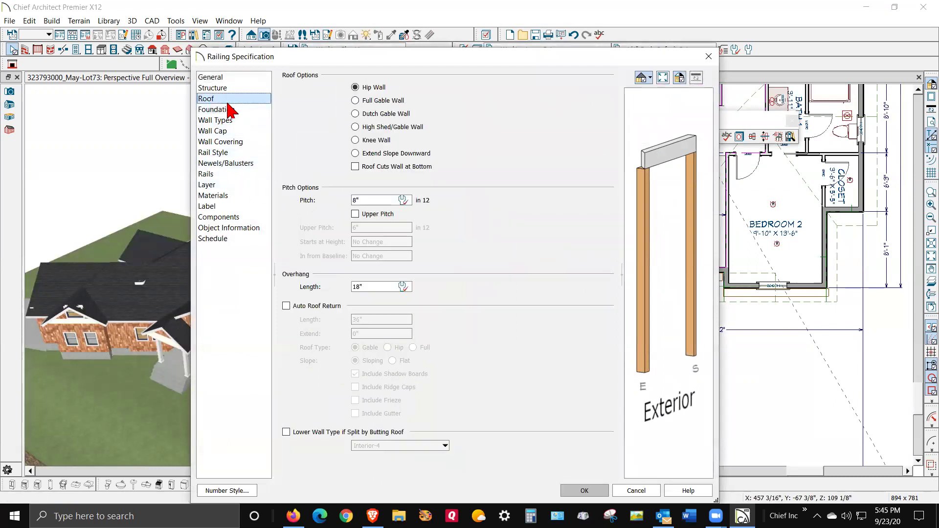
left_click(380, 199)
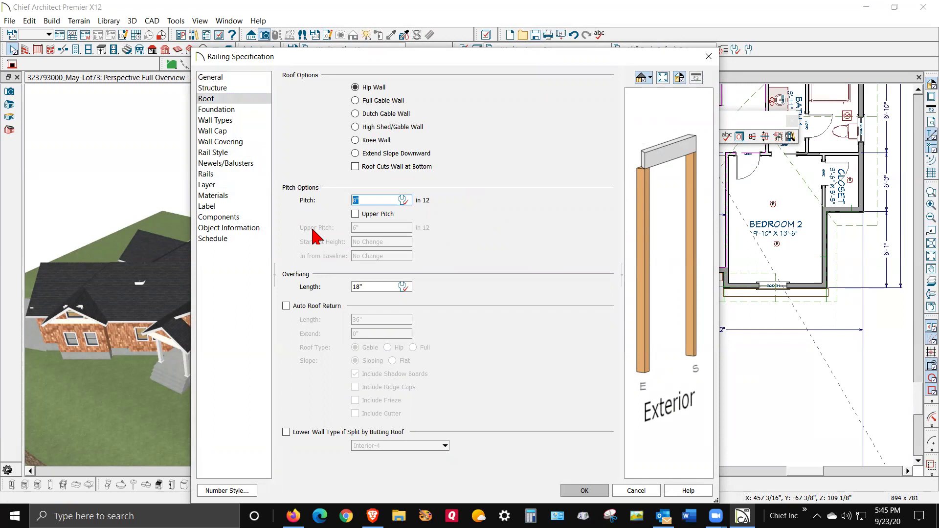
type("11")
left_click(587, 490)
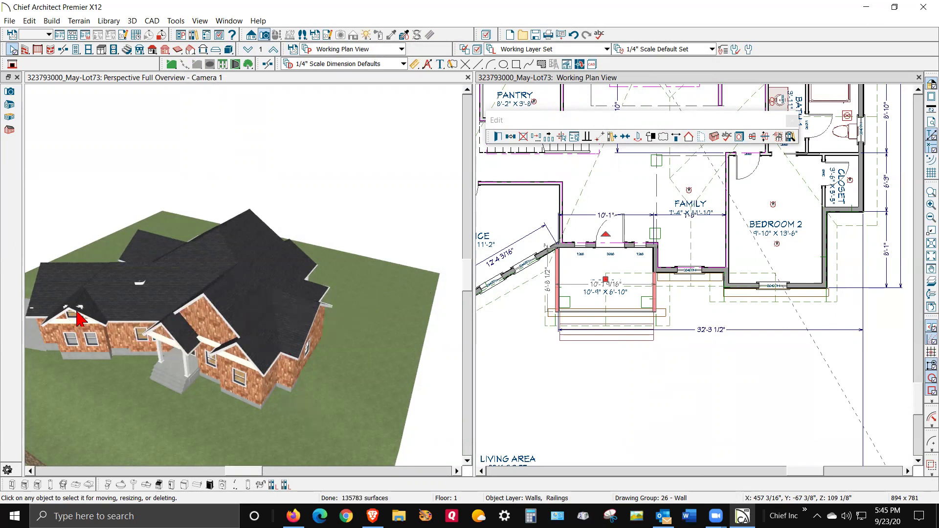
Set the roof pitch of the two short side walls of the garage's front bump-out to 11 in 12
scroll(190, 315, "down", 3)
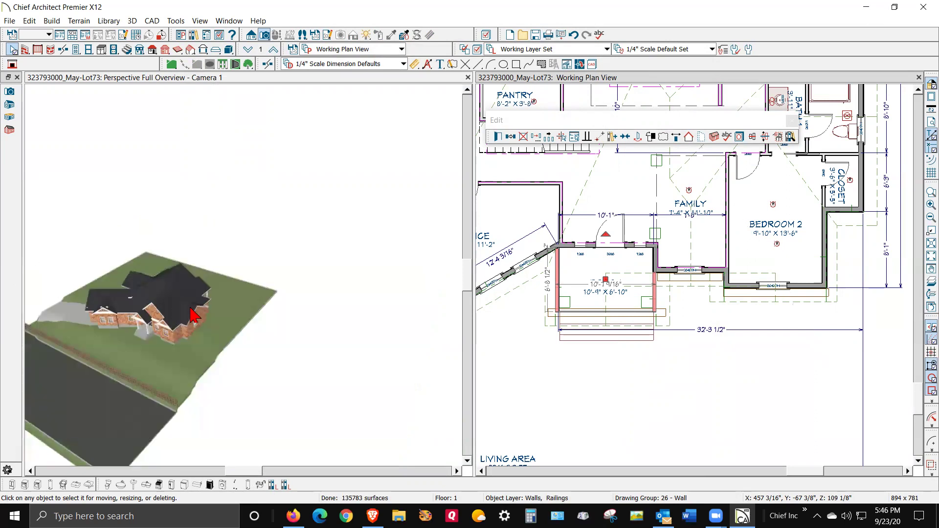
scroll(105, 320, "up", 5)
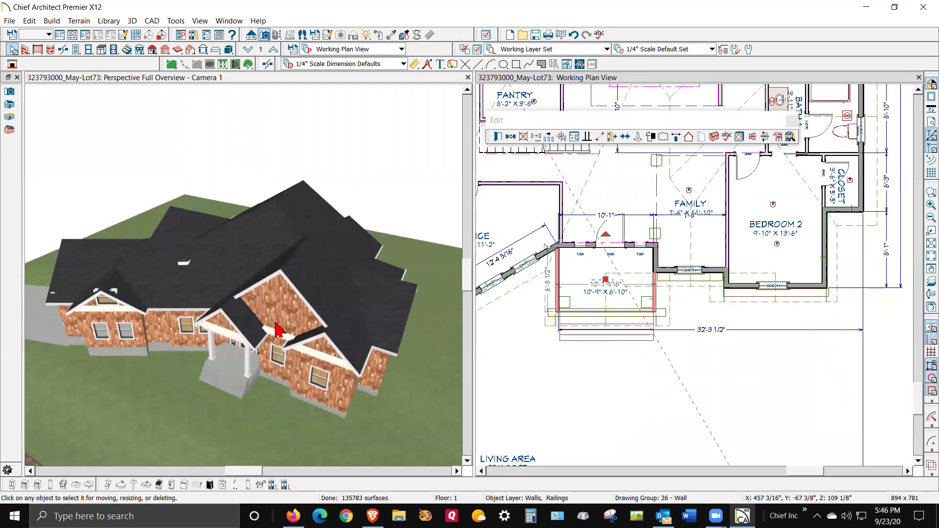
scroll(753, 421, "up", 1)
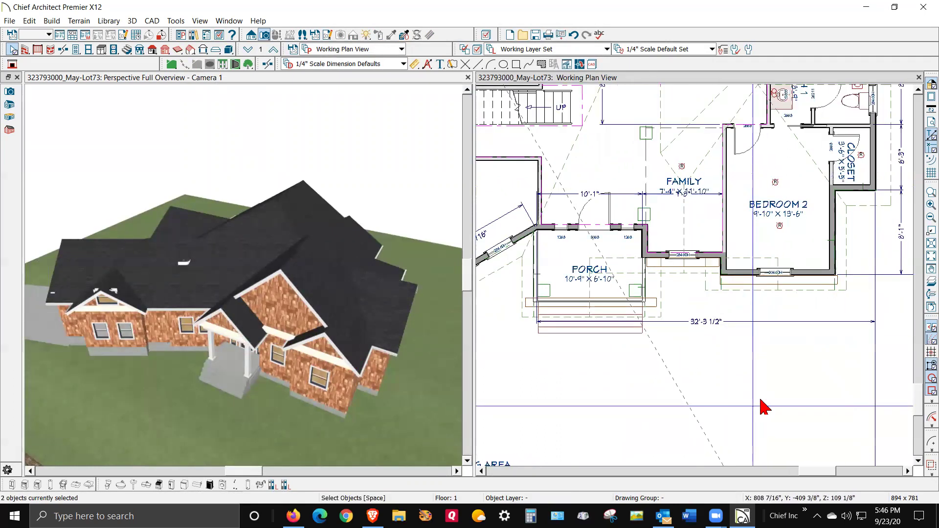
scroll(779, 376, "down", 4)
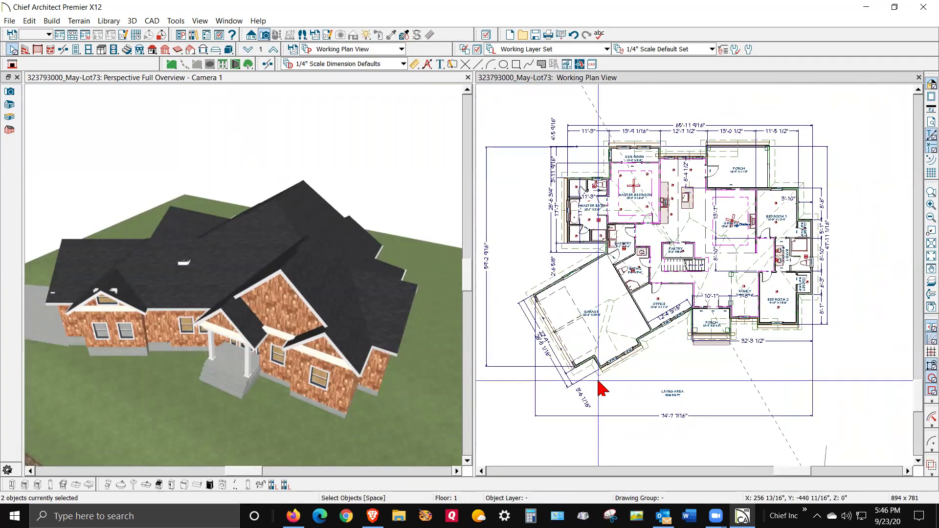
scroll(598, 384, "up", 4)
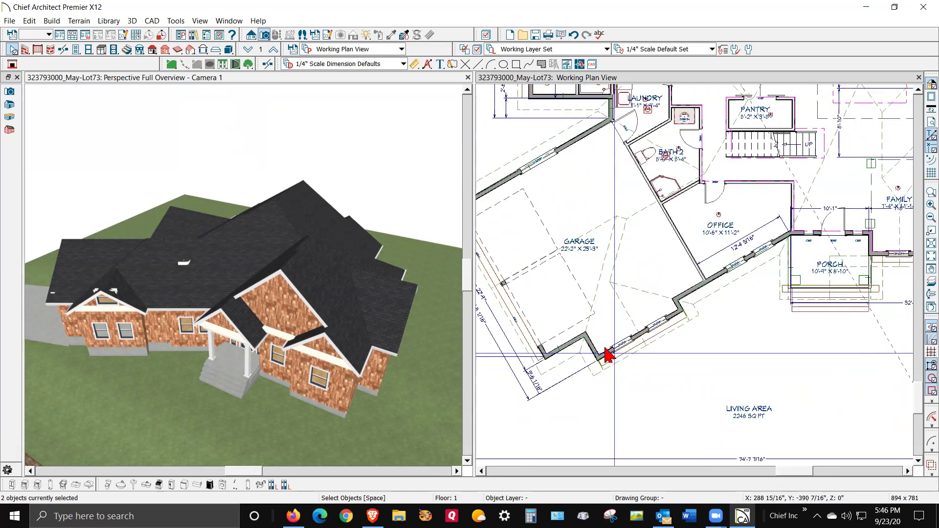
left_click(590, 346)
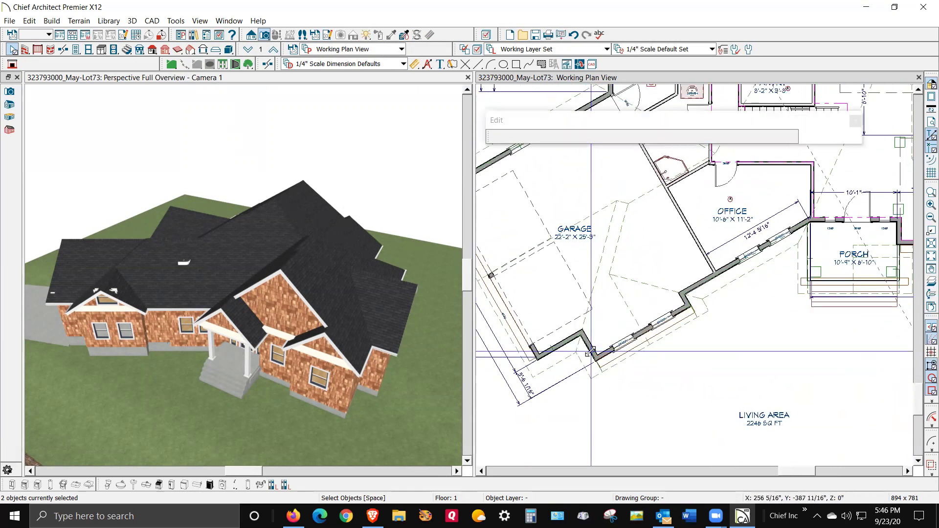
left_click(687, 302)
left_click(686, 301)
left_click(587, 348, "shift")
left_click(499, 138)
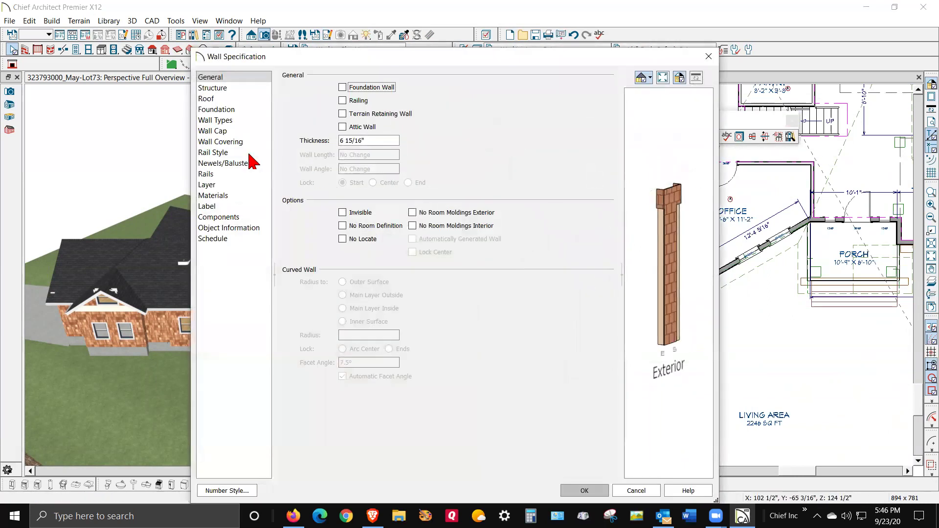
left_click(208, 98)
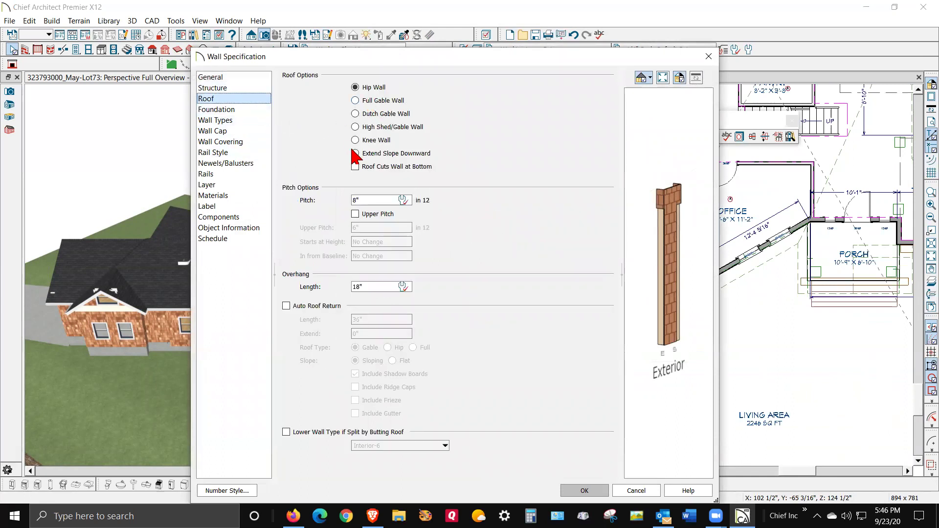
left_click_drag(379, 201, 336, 199)
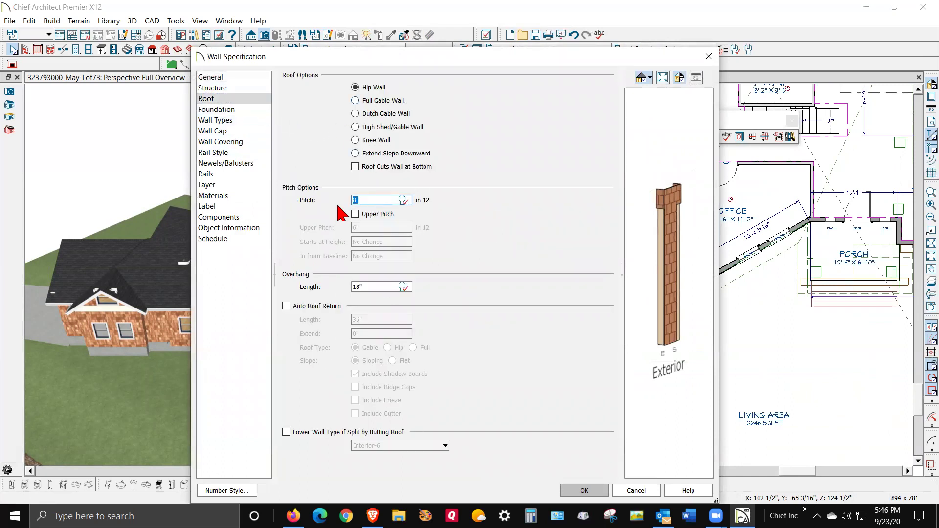
type("11")
left_click(592, 492)
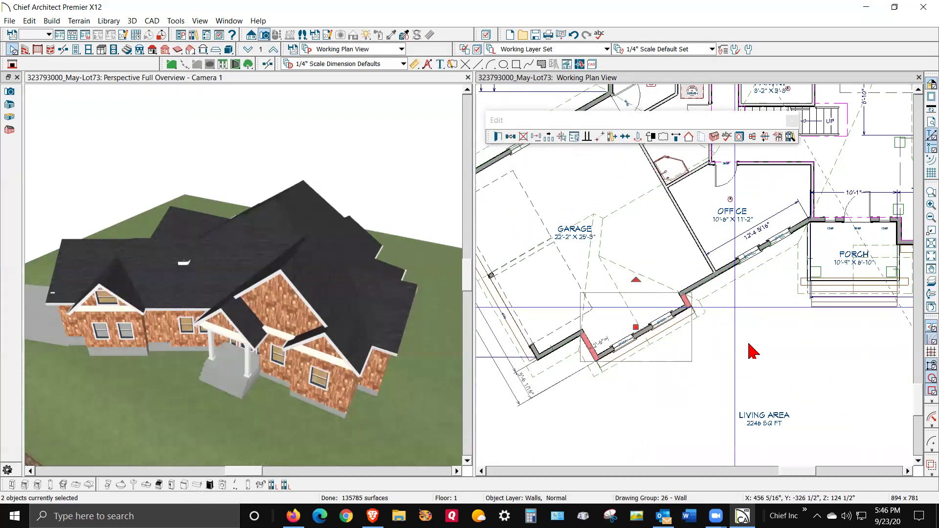
Set the roof pitch of the garage's long rear wall, its short front wall segment and the office's front wall to 11 in 12
scroll(636, 342, "down", 3)
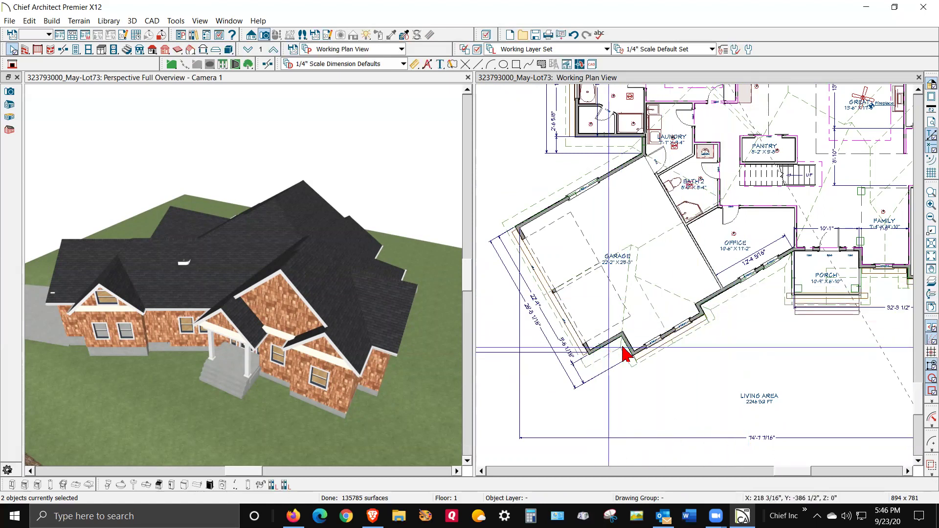
left_click(267, 64)
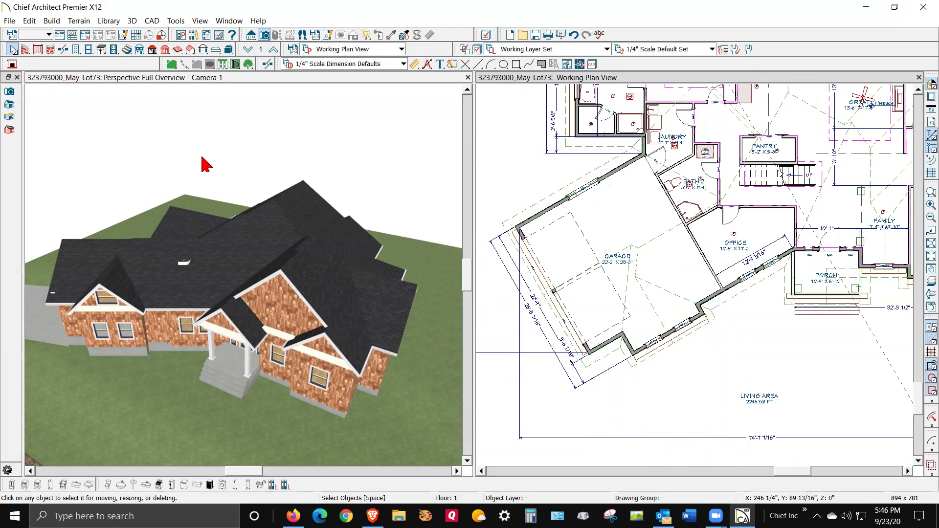
left_click(715, 294)
left_click(604, 172)
left_click(642, 247)
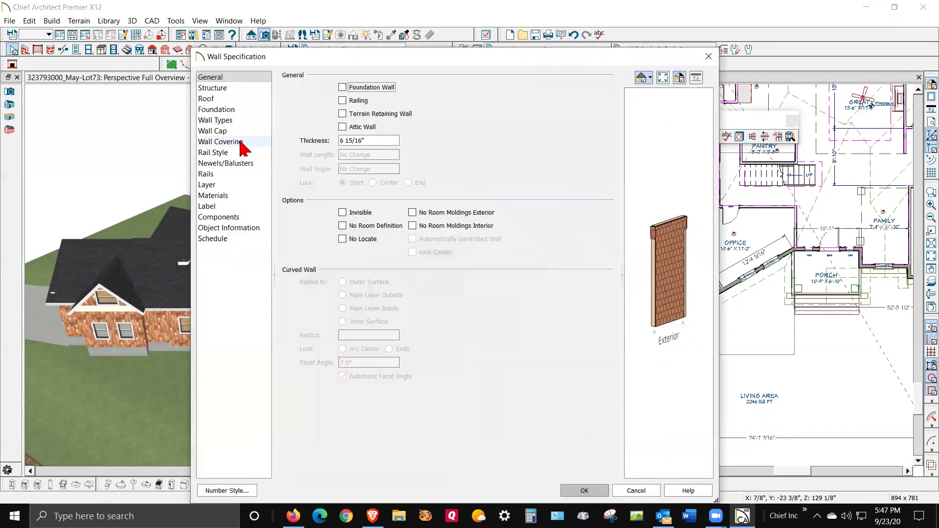
left_click(217, 99)
double_click(384, 200)
type("11")
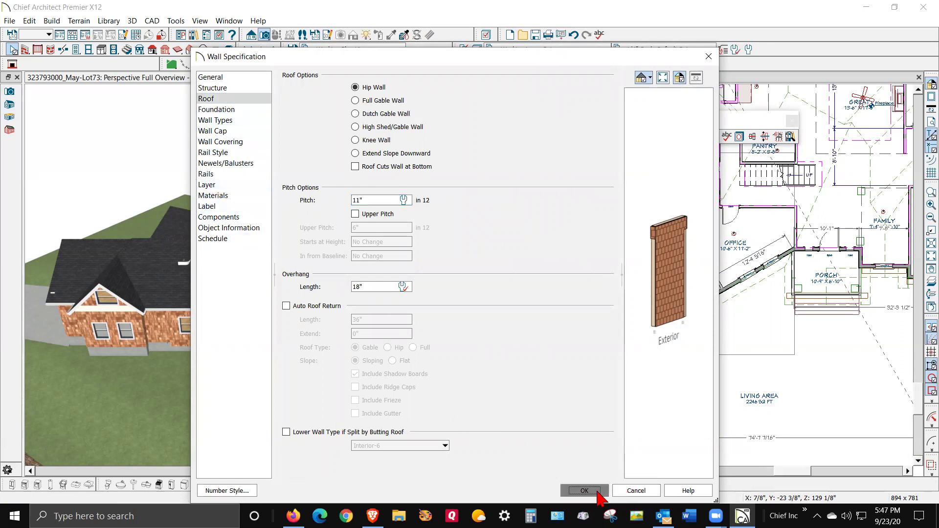
left_click(597, 491)
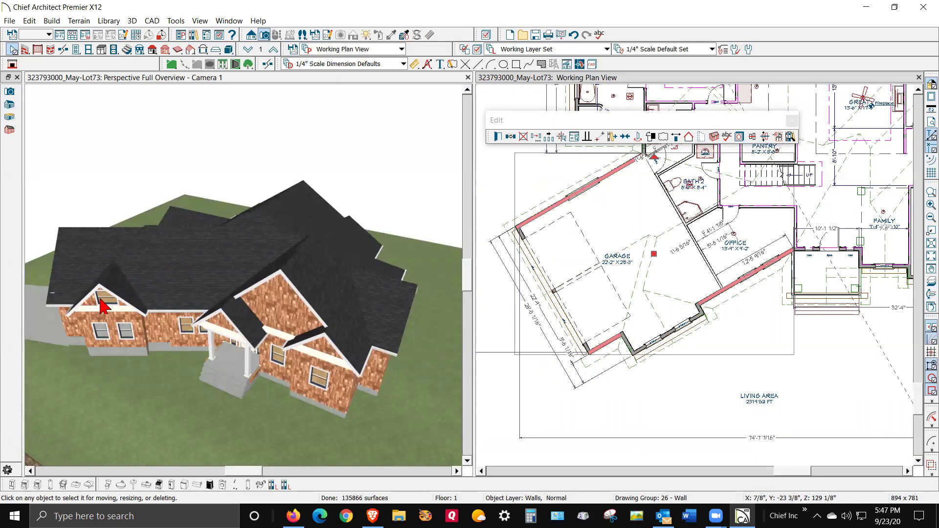
Align the garage's short front wall segment with the office's front exterior wall
left_click(141, 125)
left_click(9, 92)
mouse_move(248, 235)
left_mouse_down()
mouse_move(235, 254)
mouse_move(241, 239)
mouse_move(258, 243)
mouse_move(243, 236)
left_mouse_up()
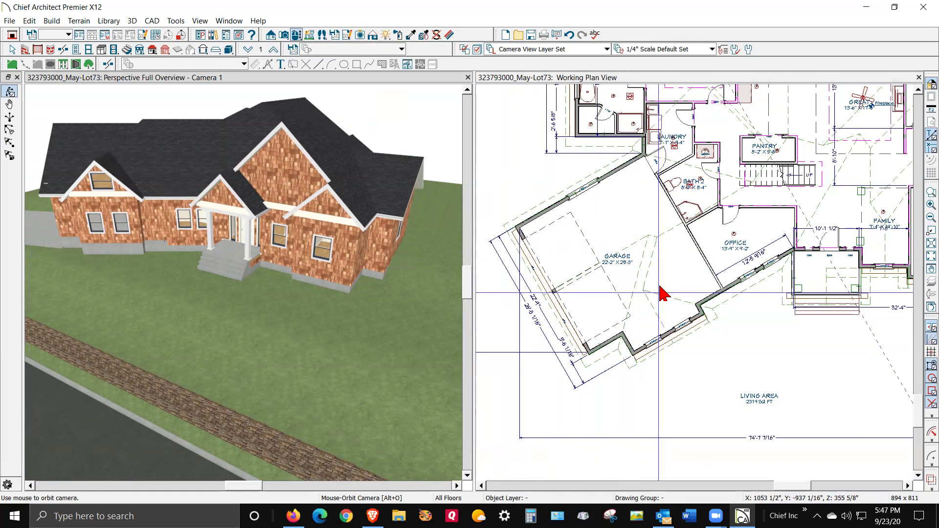
scroll(670, 292, "up", 1)
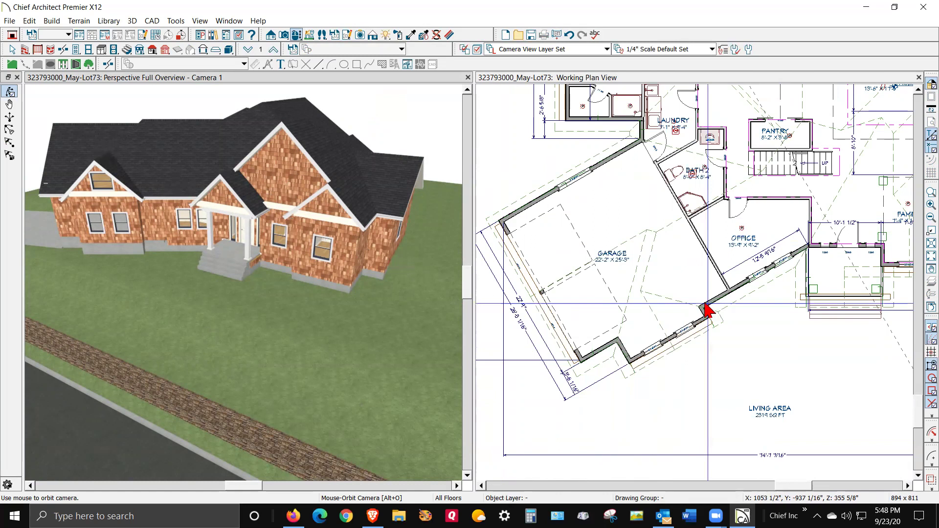
left_click(619, 386)
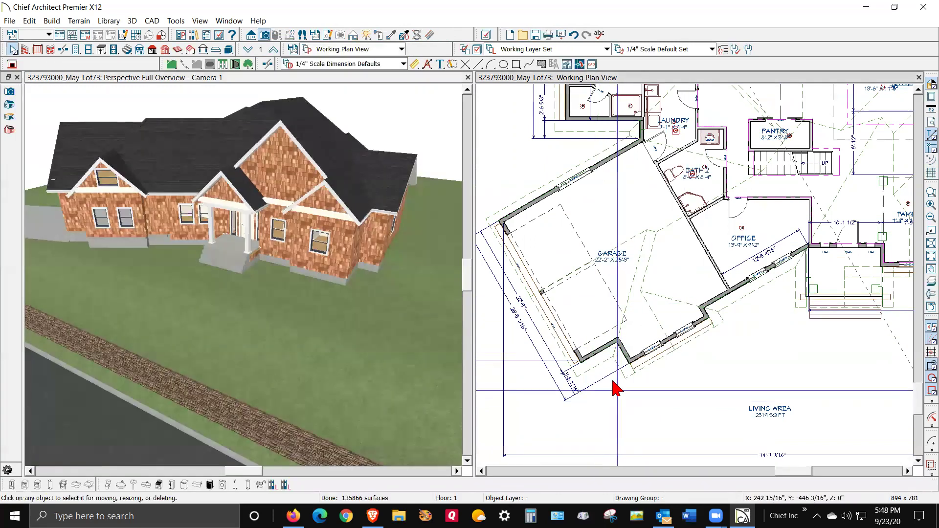
left_click(601, 348)
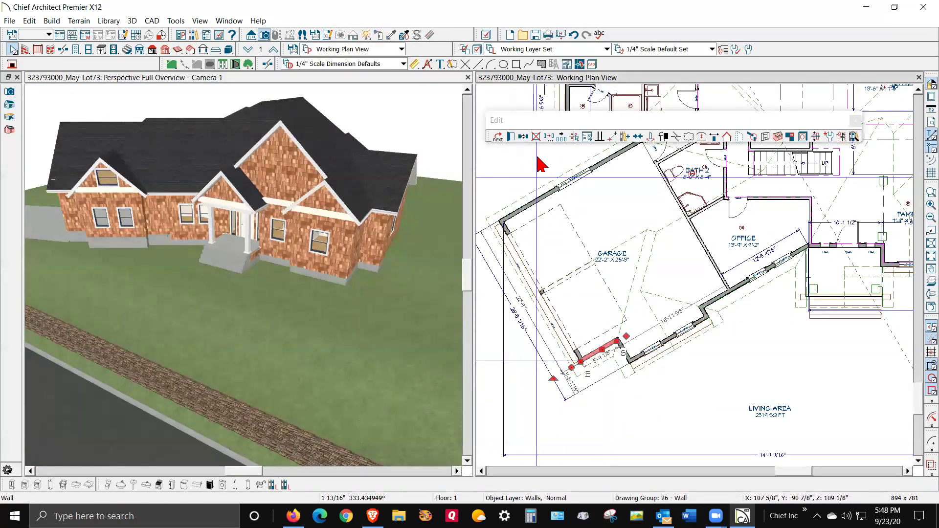
left_click(625, 137)
left_click(717, 299)
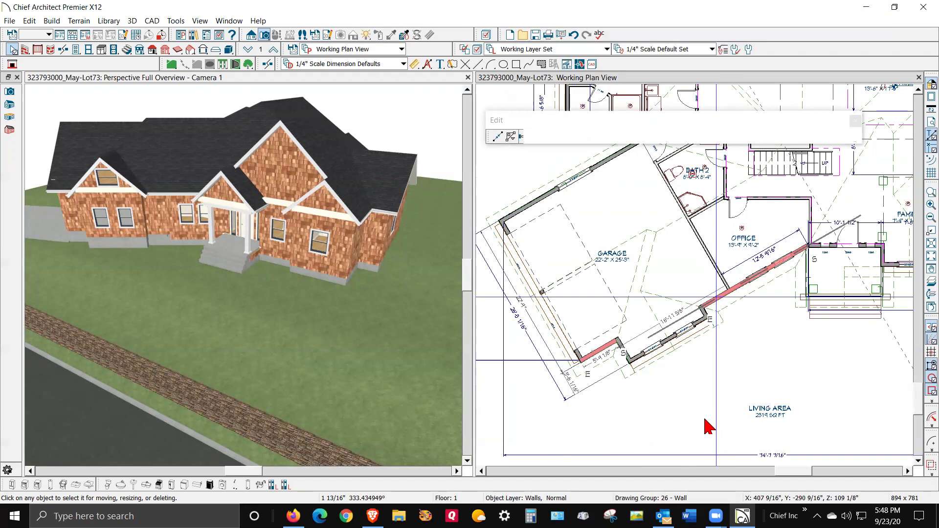
Extend the garage door wall and its molding line outward to meet the relocated short front wall
left_click(578, 362)
left_click_drag(582, 361, 587, 374)
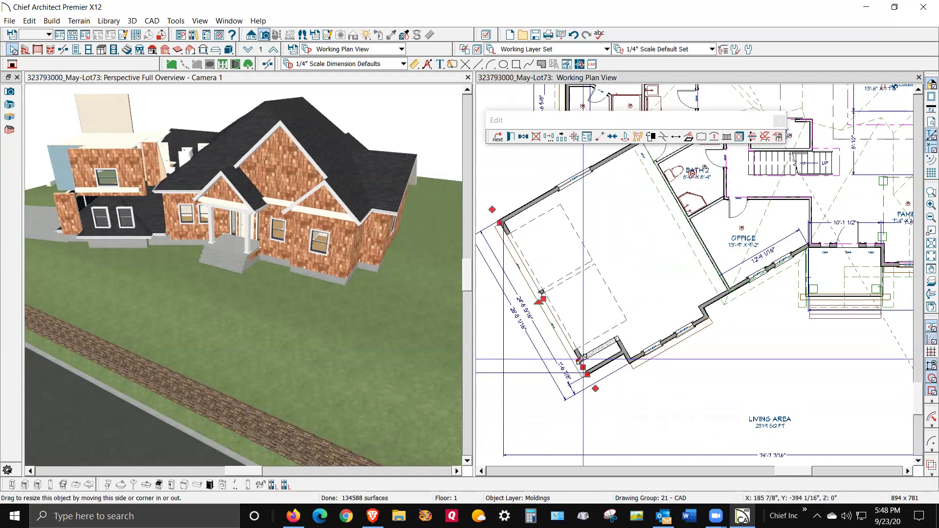
scroll(580, 361, "up", 3)
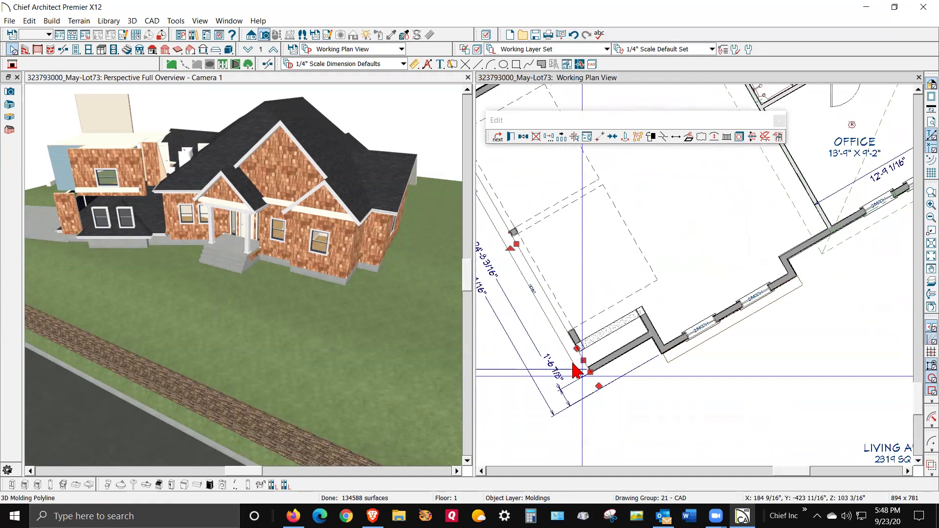
scroll(575, 366, "up", 2)
left_click(578, 337)
left_click_drag(578, 335, 590, 371)
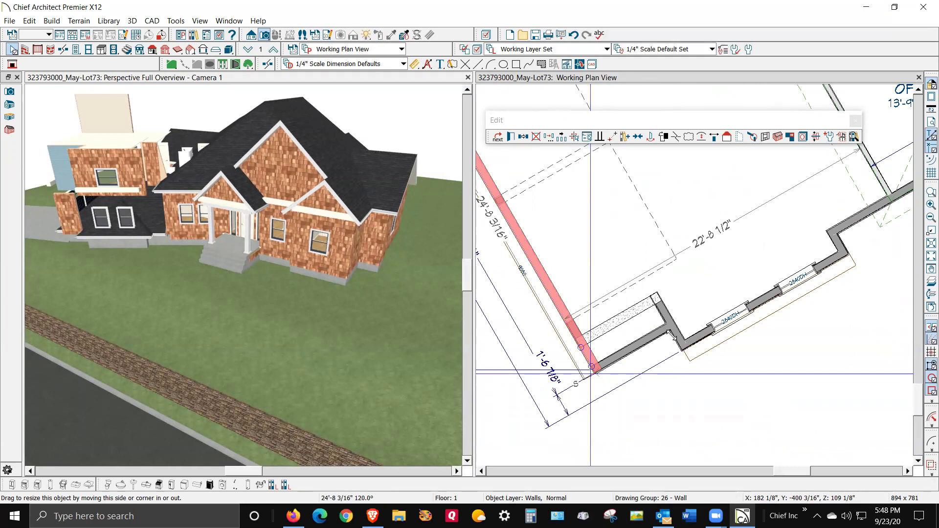
Shorten the garage bump-out's side wall so it ends at the relocated front wall
left_click(664, 310)
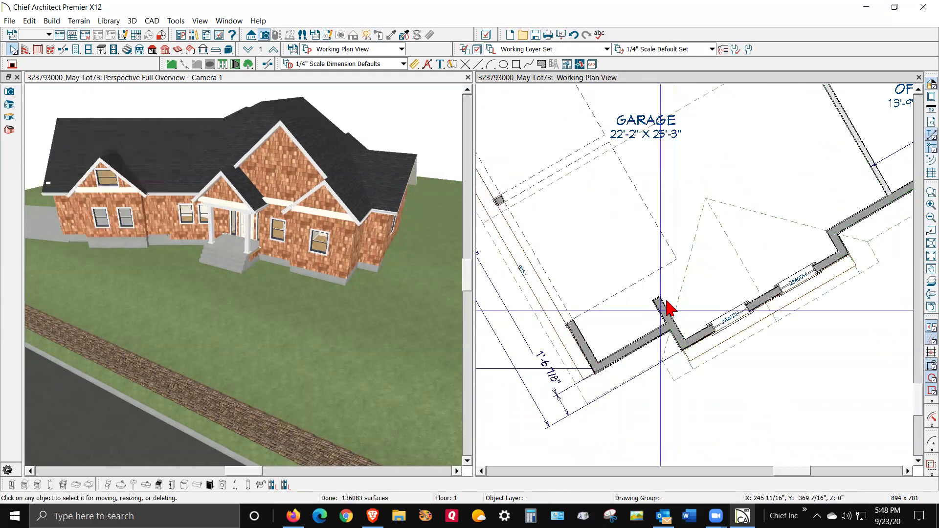
left_click_drag(656, 301, 666, 322)
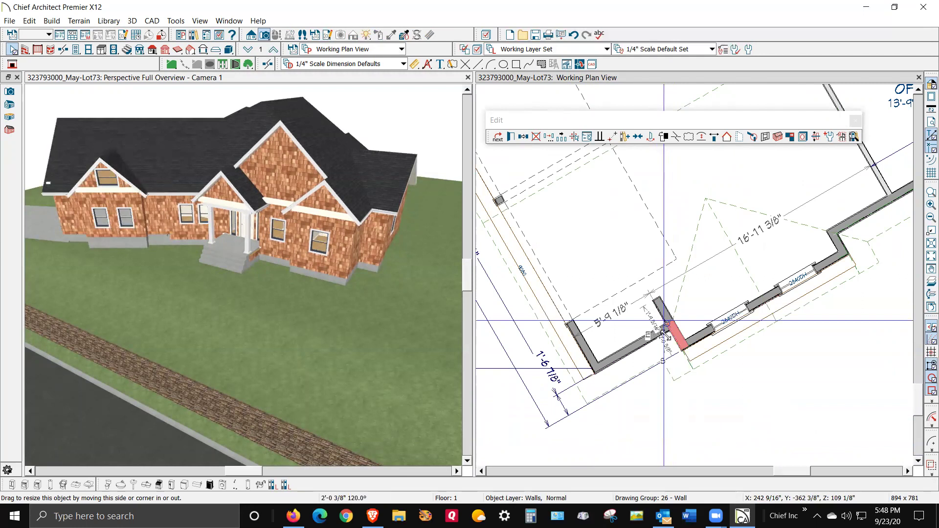
left_click(722, 381)
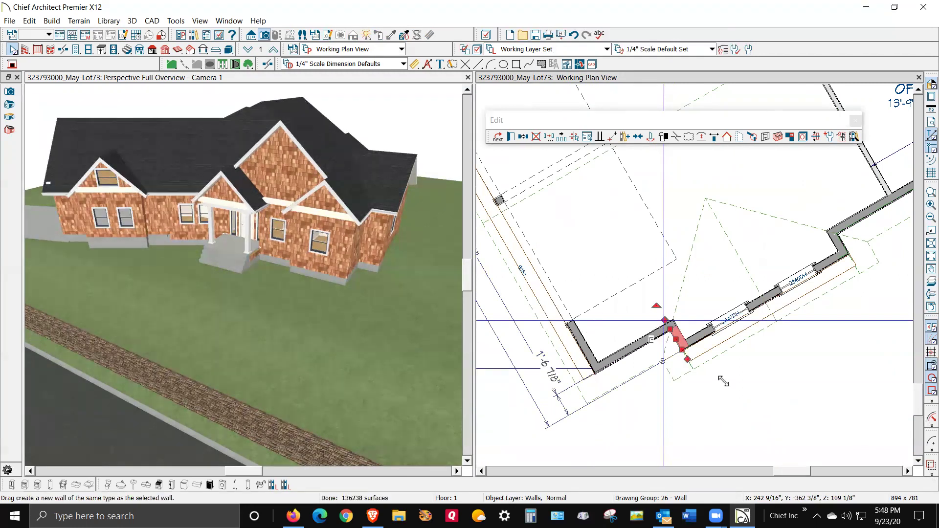
scroll(723, 387, "down", 3)
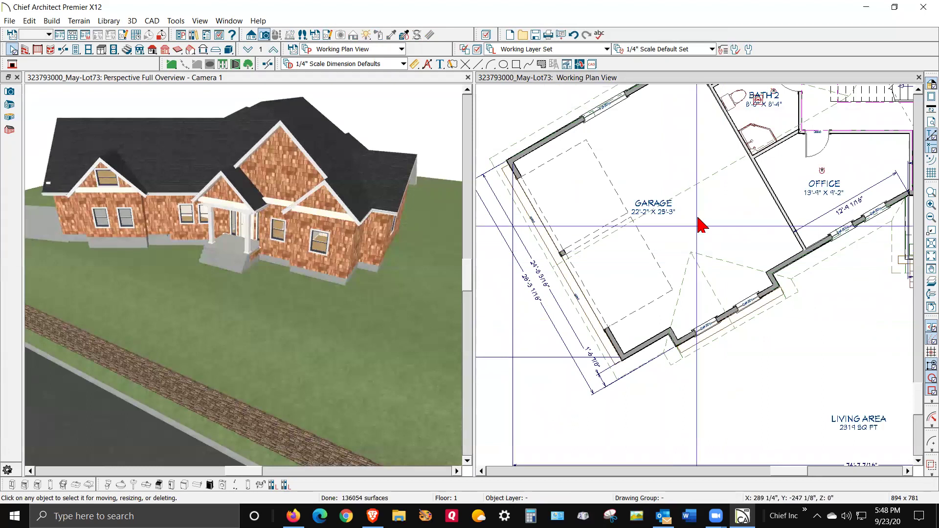
left_click(651, 210)
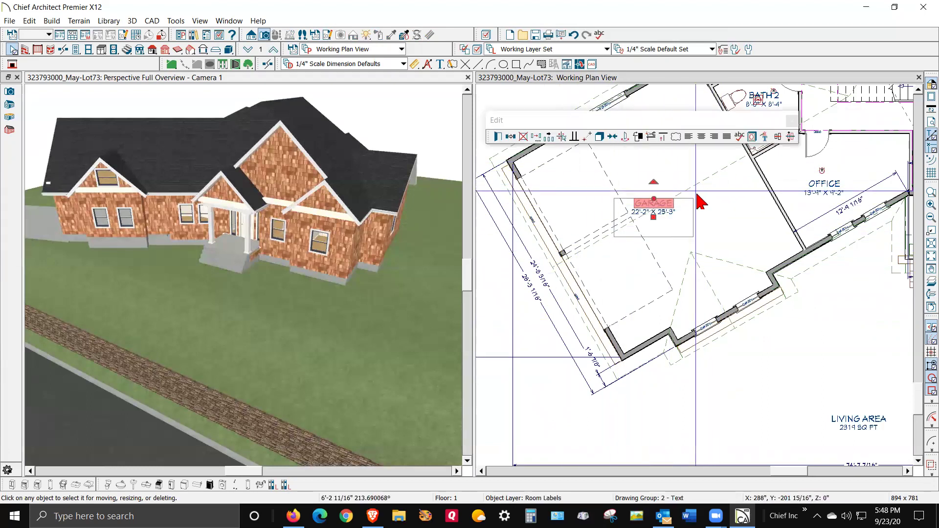
left_click(703, 240)
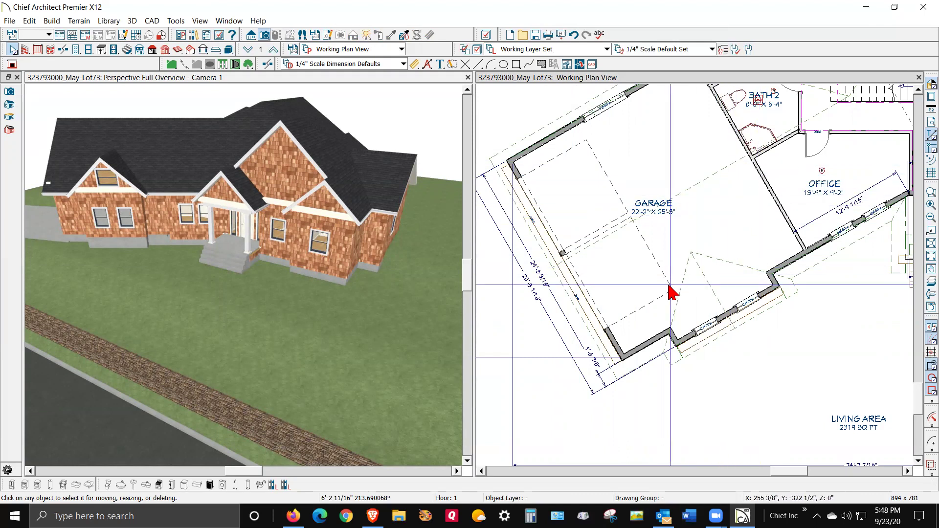
scroll(538, 303, "down", 1)
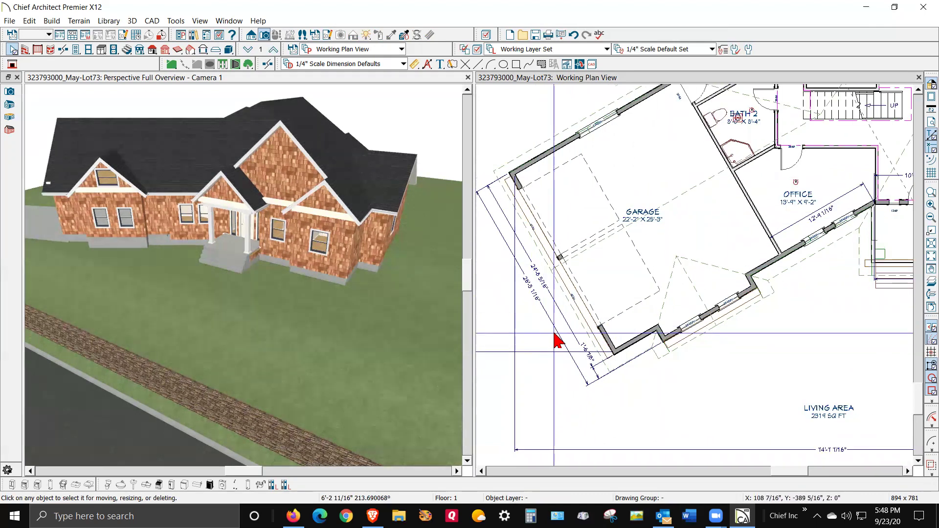